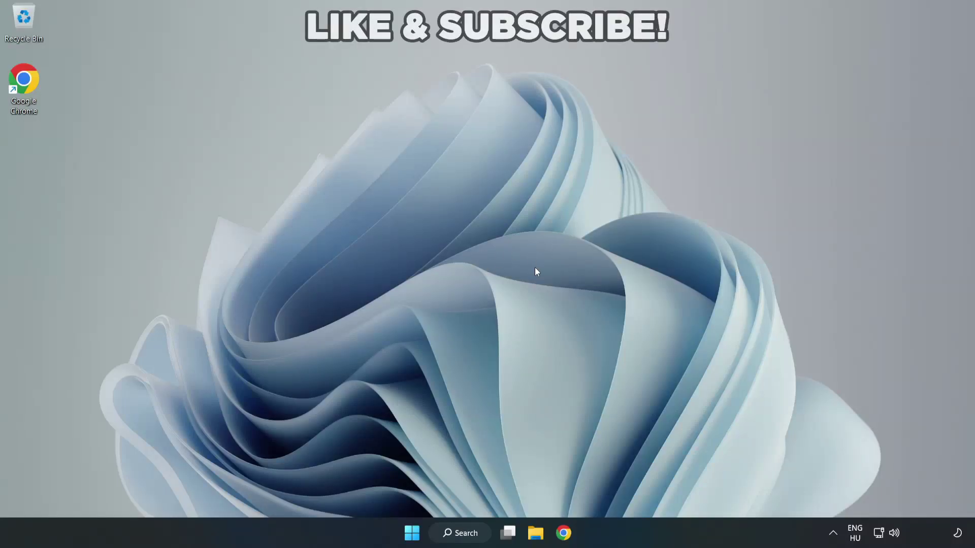
Switch the sound output from CABLE Input to Speakers (High Definition Audio Device) in quick settings.
click(895, 536)
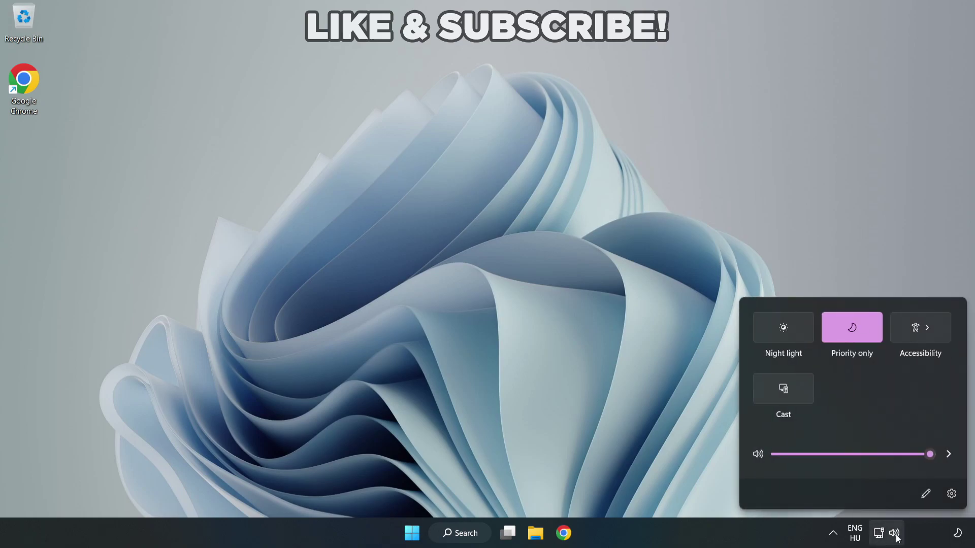
click(947, 457)
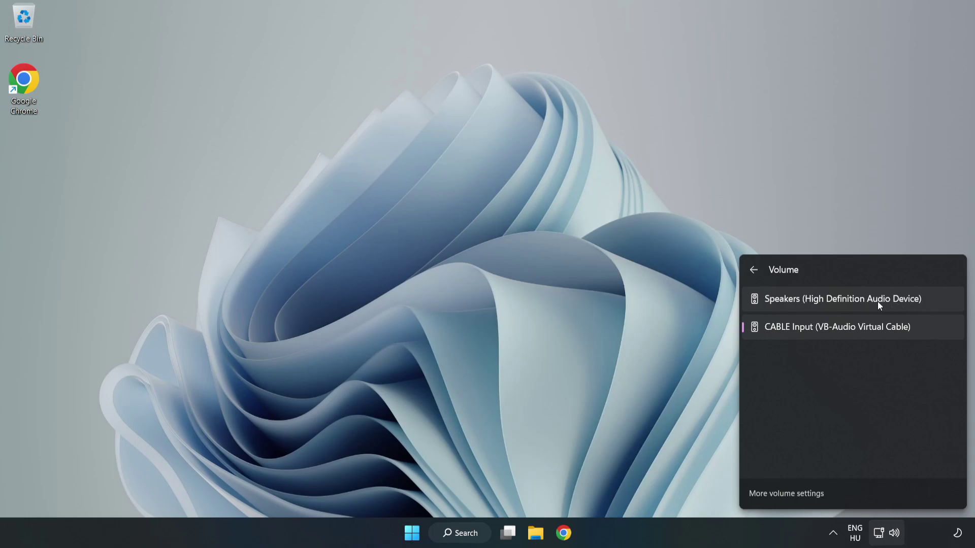
click(937, 300)
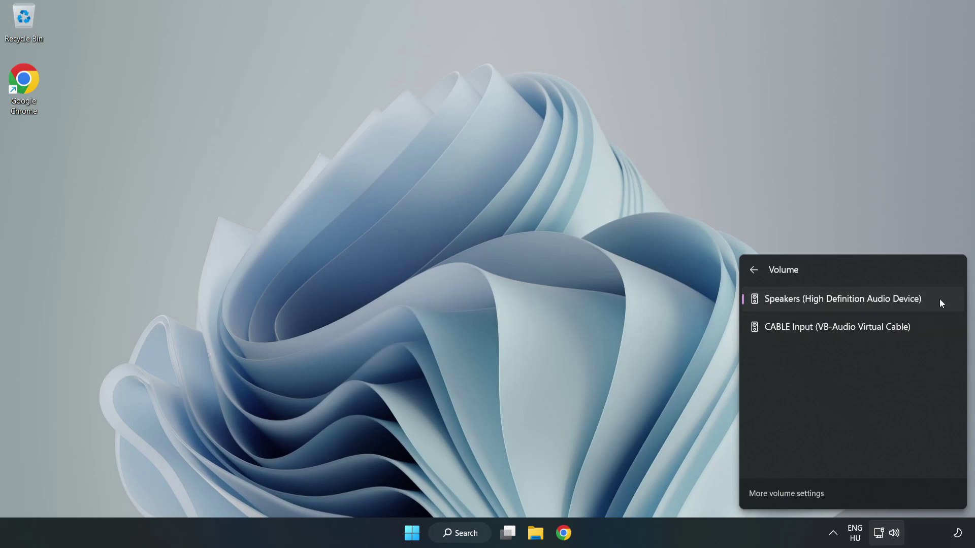
click(473, 262)
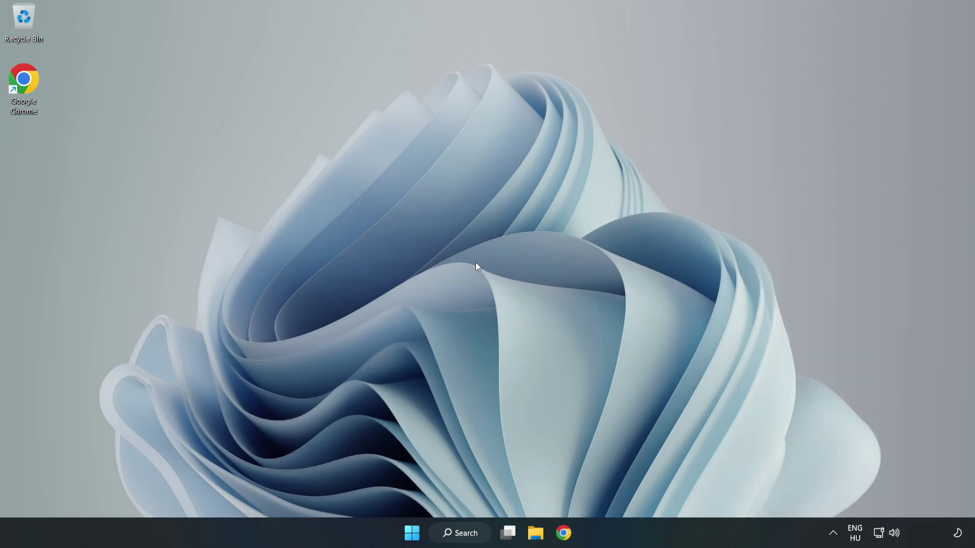
Reset sound devices and app volumes to the recommended defaults from the volume mixer, then close Settings.
right_click(896, 535)
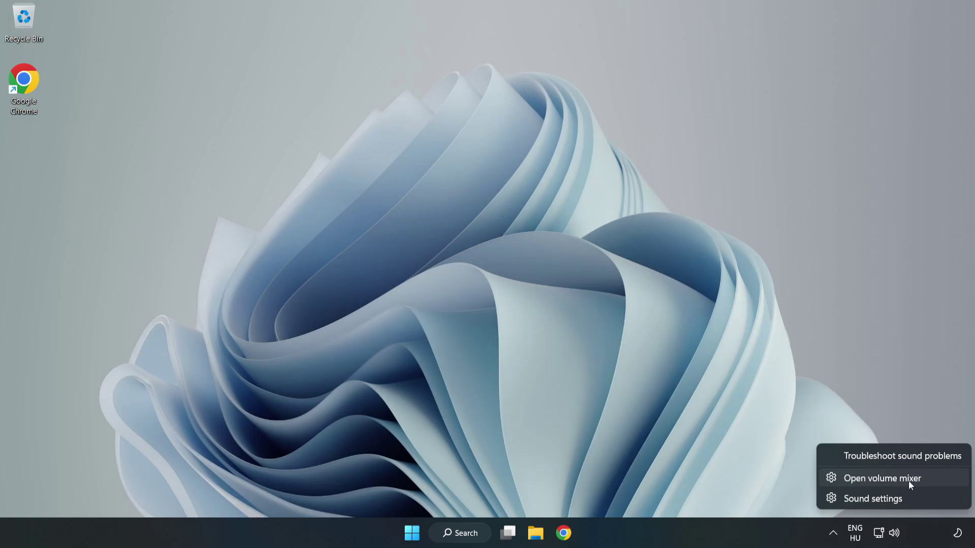
click(936, 482)
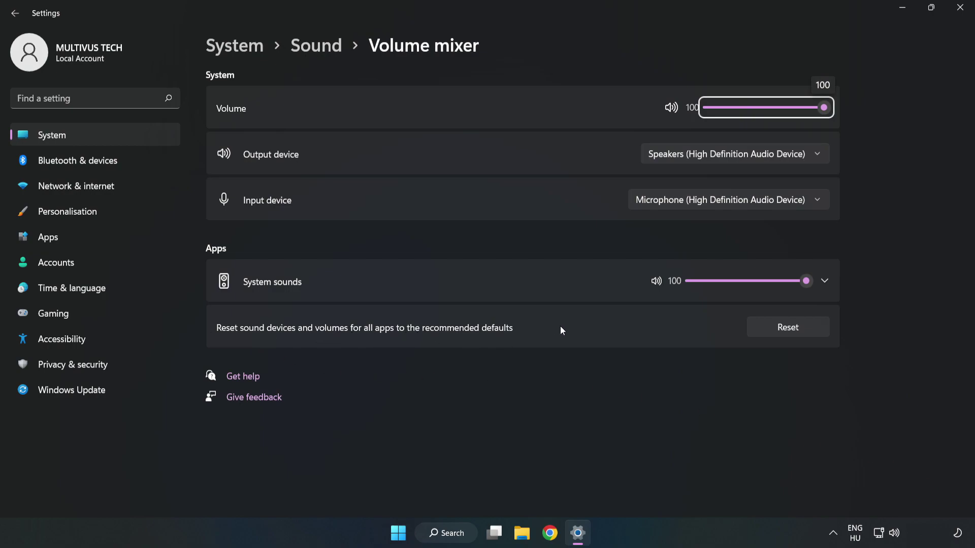
click(799, 333)
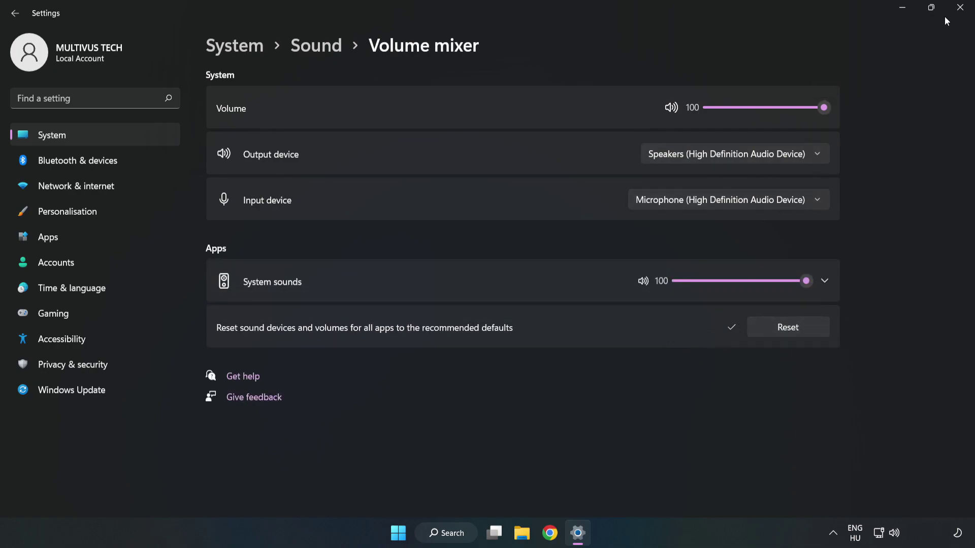
click(958, 14)
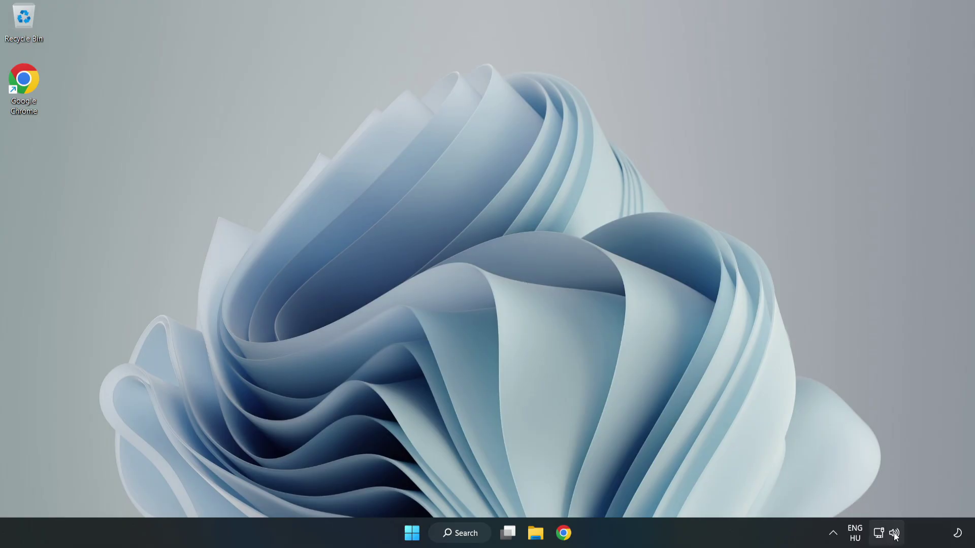
Open System > Sound settings from the speaker tray icon and scroll down to More sound settings.
right_click(895, 534)
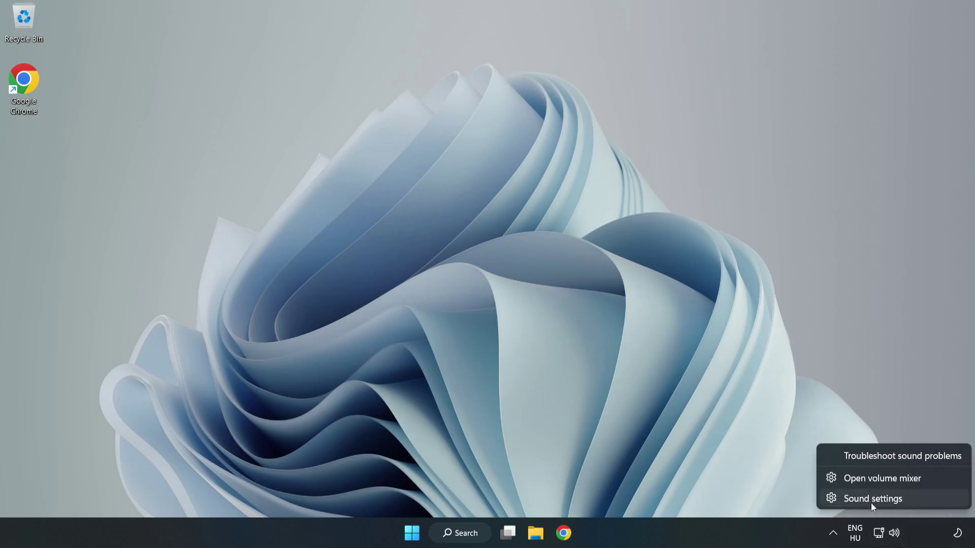
click(907, 502)
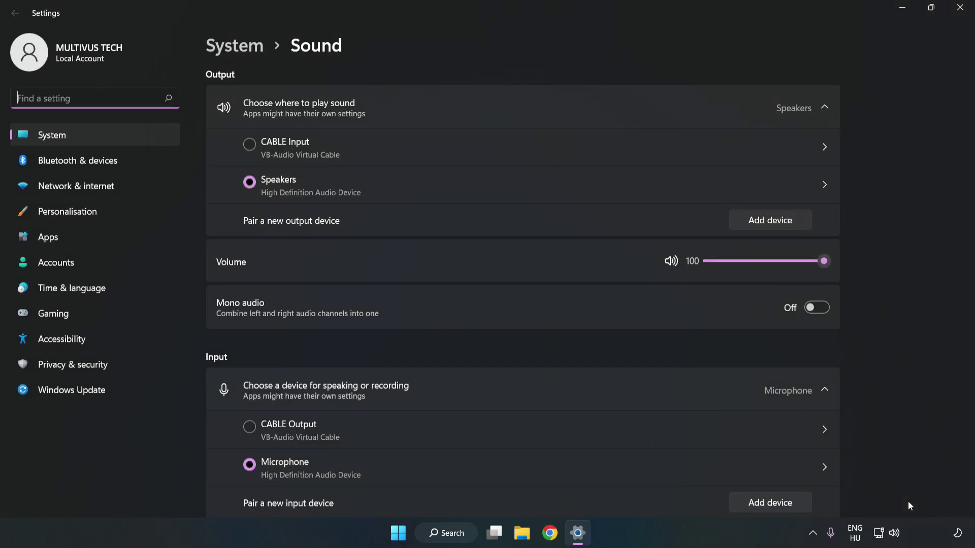
click(825, 262)
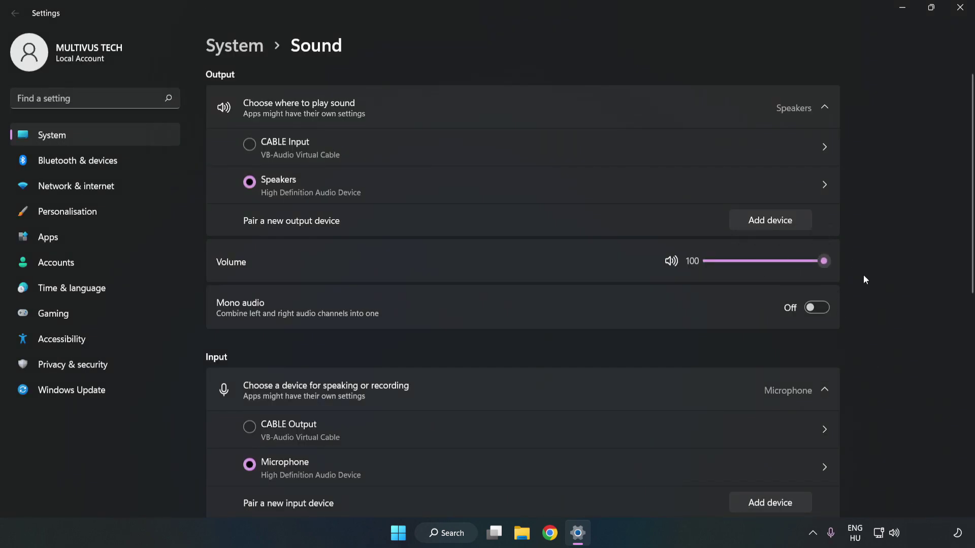
scroll(949, 243, down, 5)
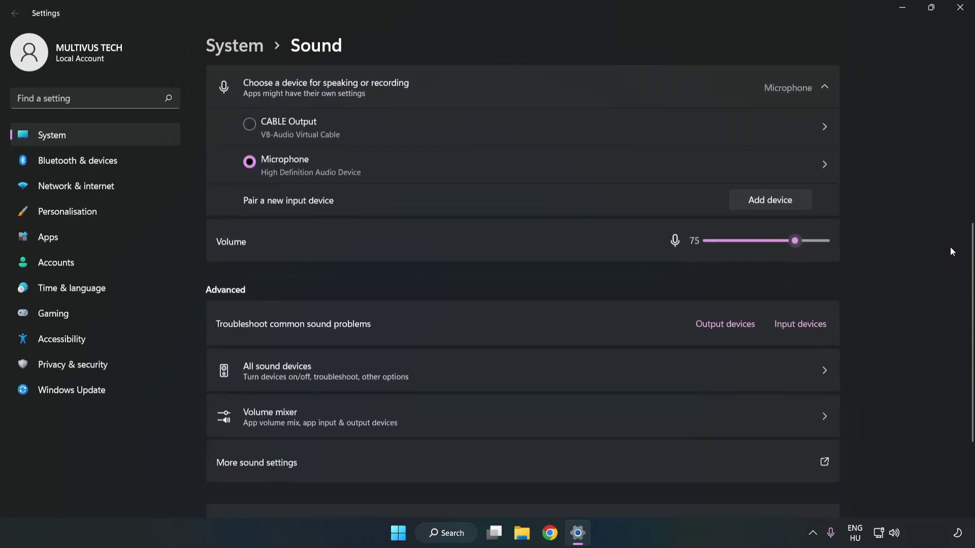
scroll(949, 248, down, 1)
scroll(949, 250, down, 2)
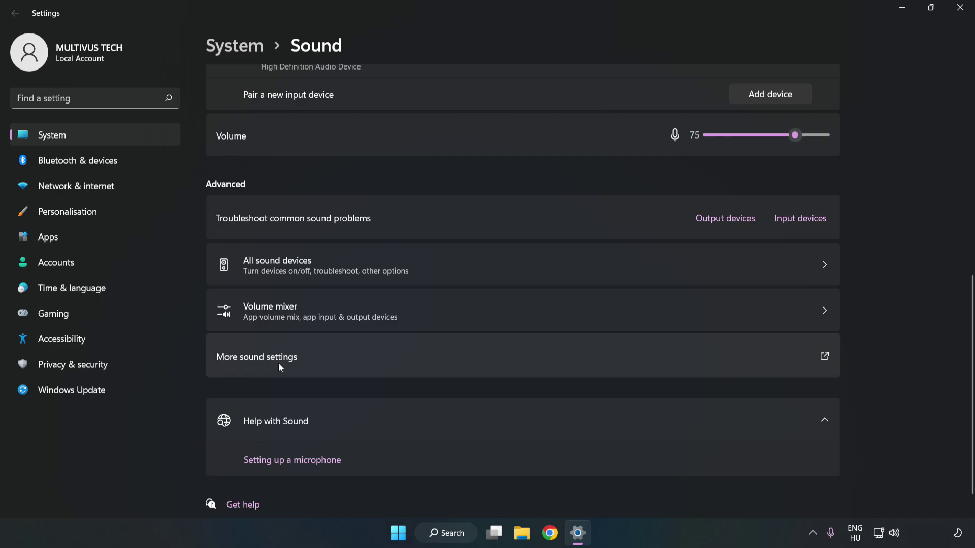
Disable the CABLE Input playback device in the classic Sound dialog, leaving Speakers as the active device.
click(425, 365)
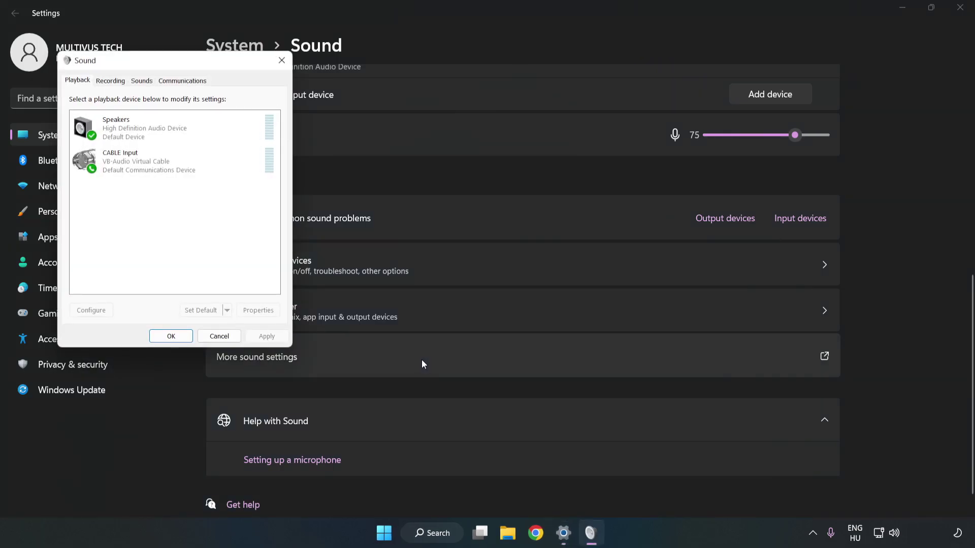
drag(205, 67, 504, 125)
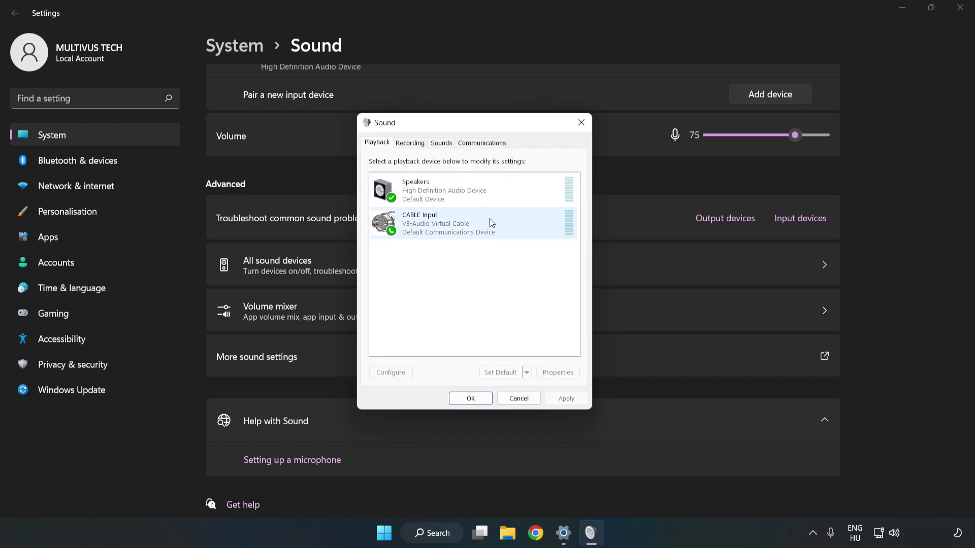
click(389, 223)
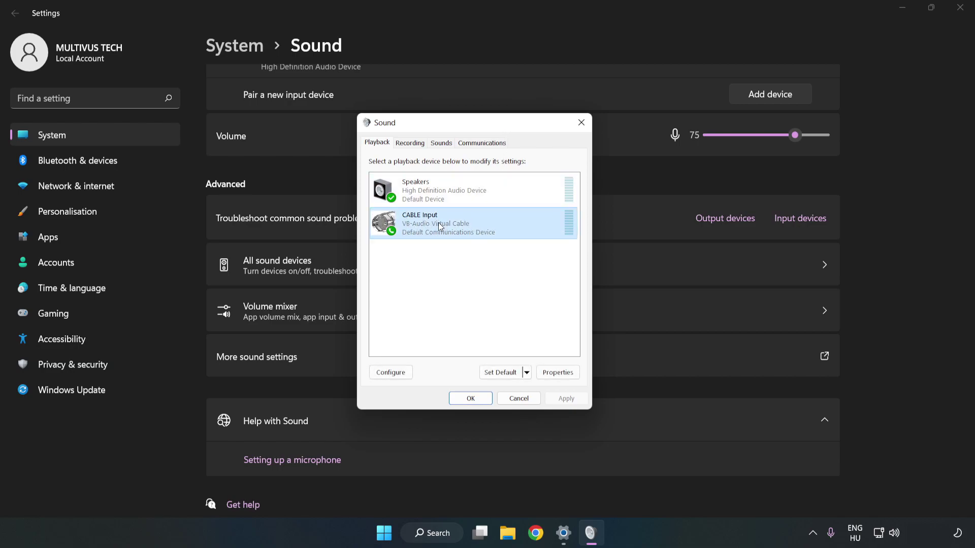
right_click(488, 226)
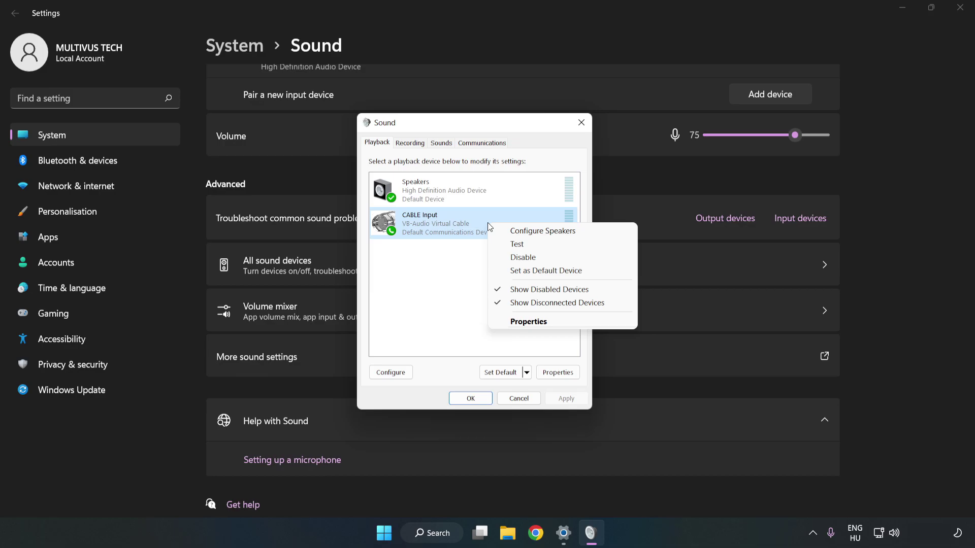
click(545, 262)
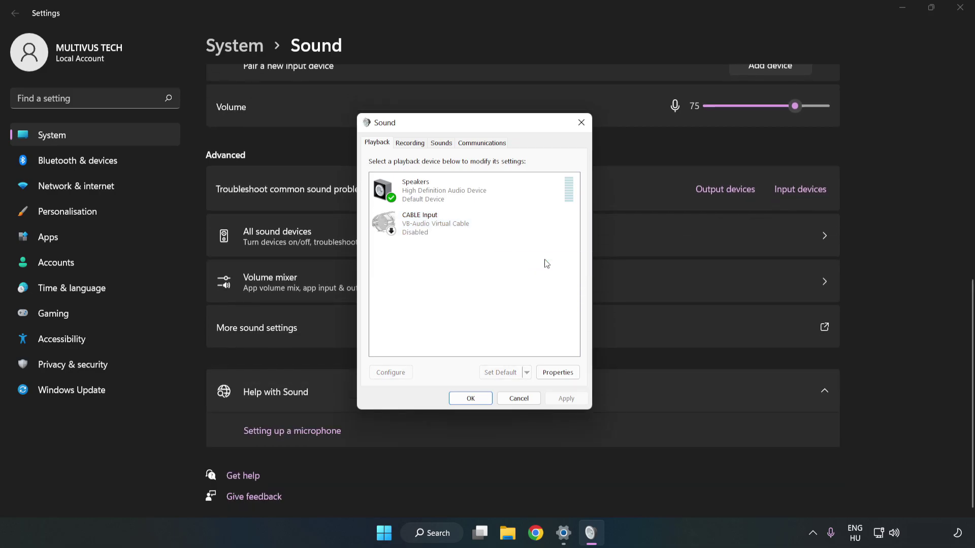
click(420, 204)
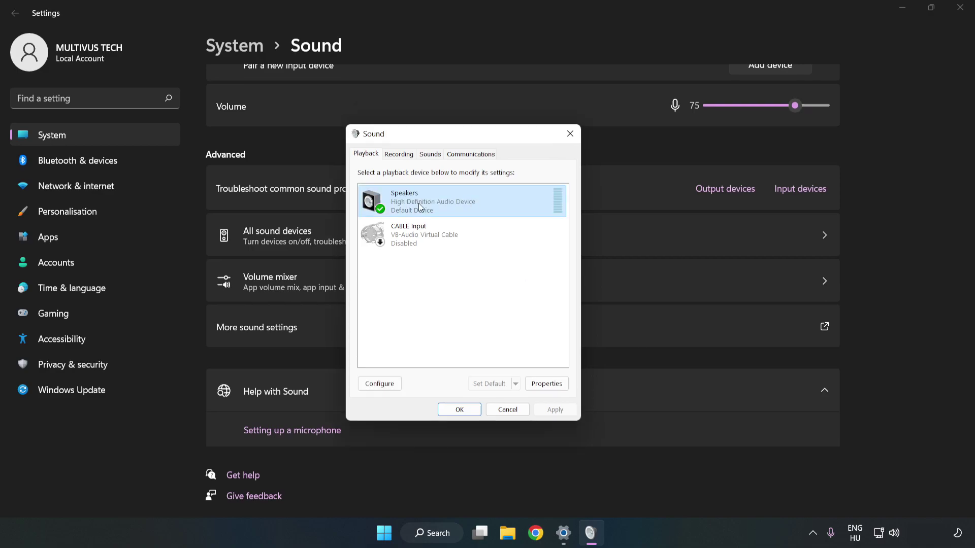
right_click(497, 204)
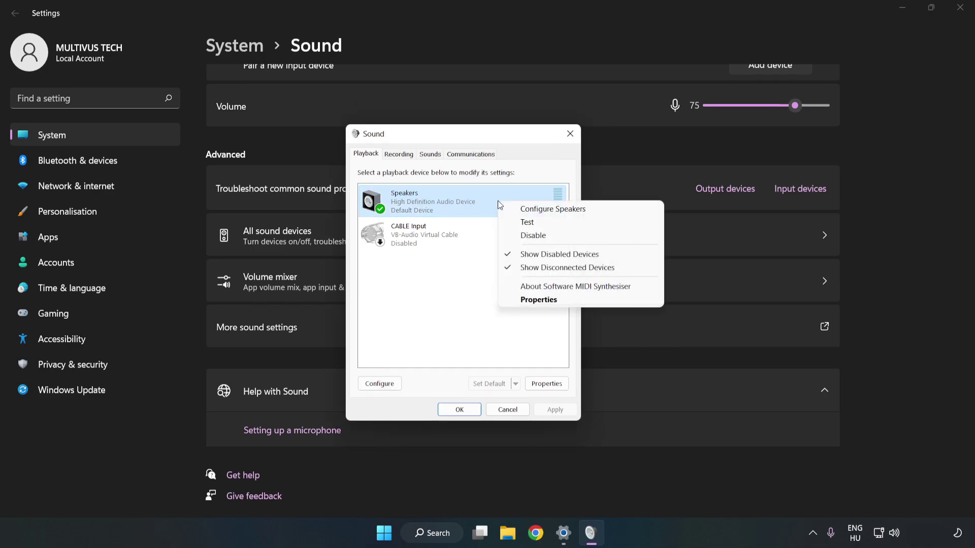
Set the Speakers layout to 7.1 Surround, keeping all optional and full-range speakers enabled.
click(553, 209)
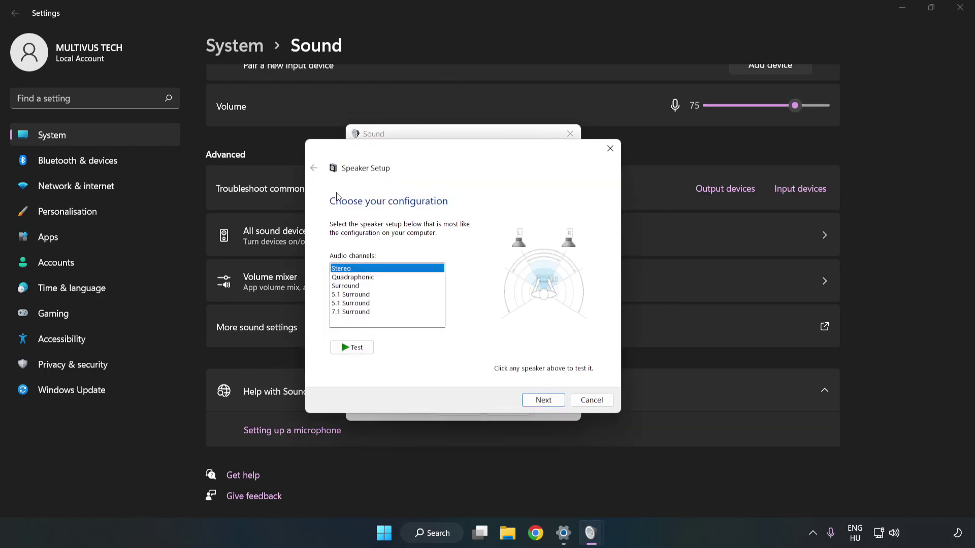
click(362, 278)
click(360, 313)
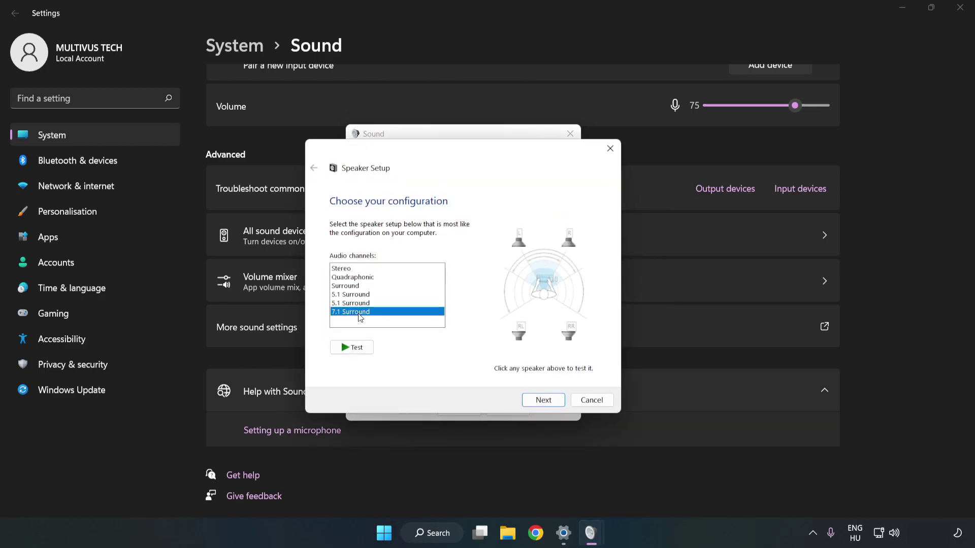
click(543, 400)
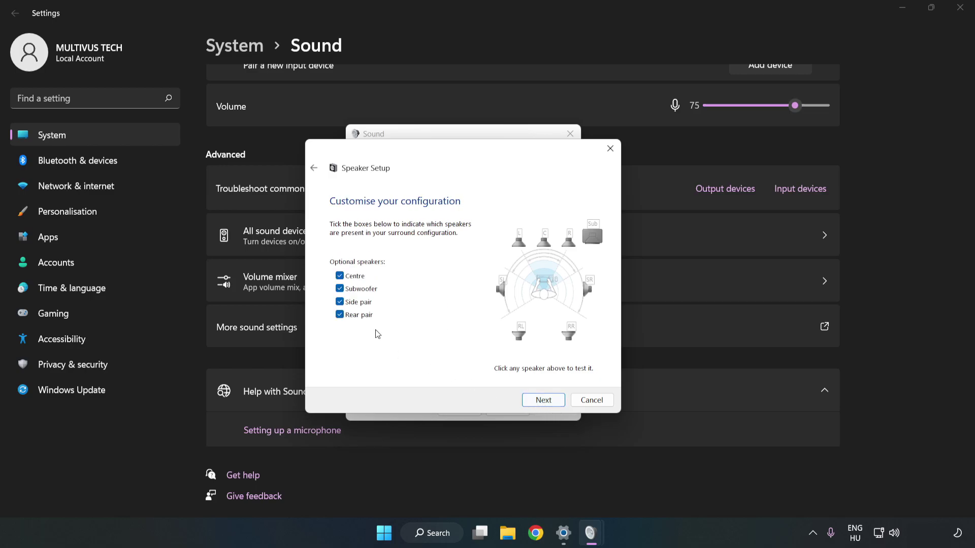
click(539, 400)
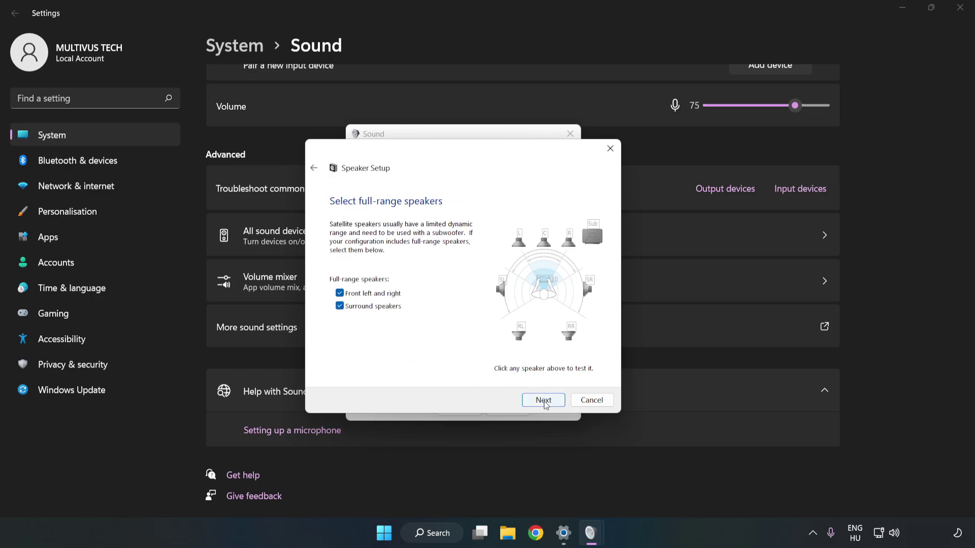
click(544, 401)
click(543, 400)
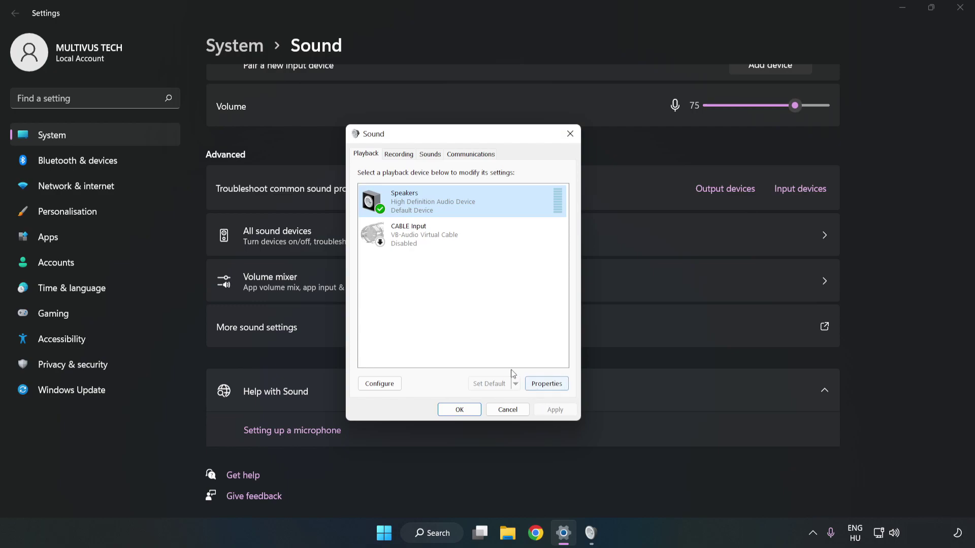
Turn on Disable all enhancements in the Speakers properties.
click(553, 388)
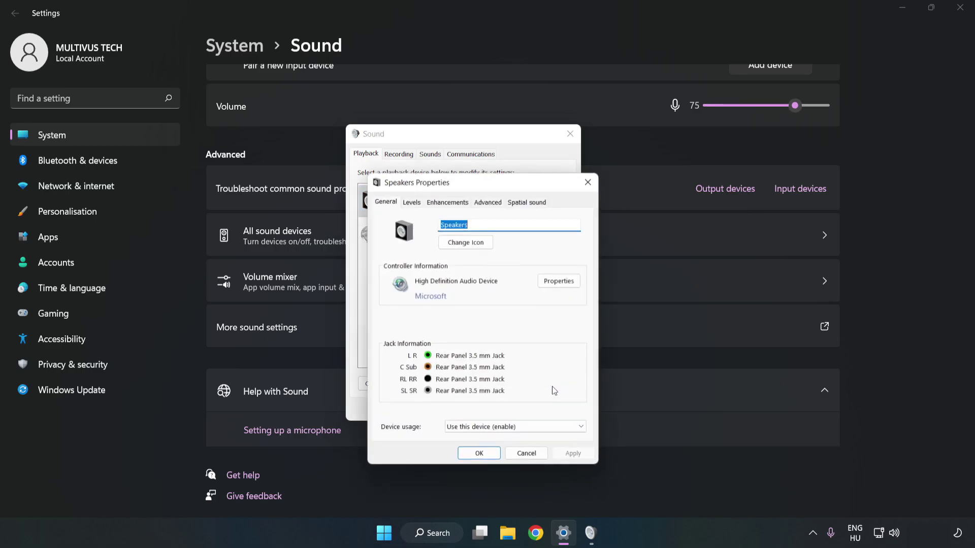
drag(483, 187, 464, 141)
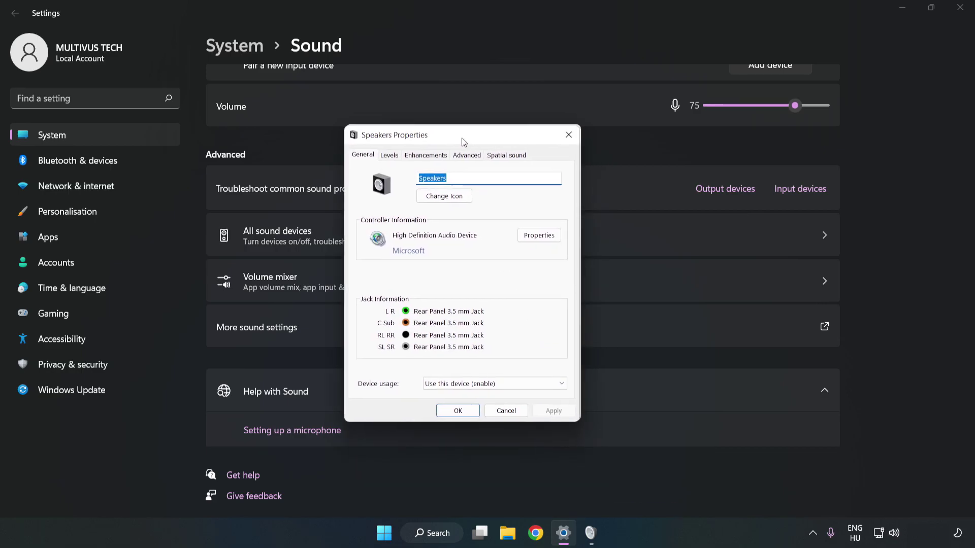
click(425, 157)
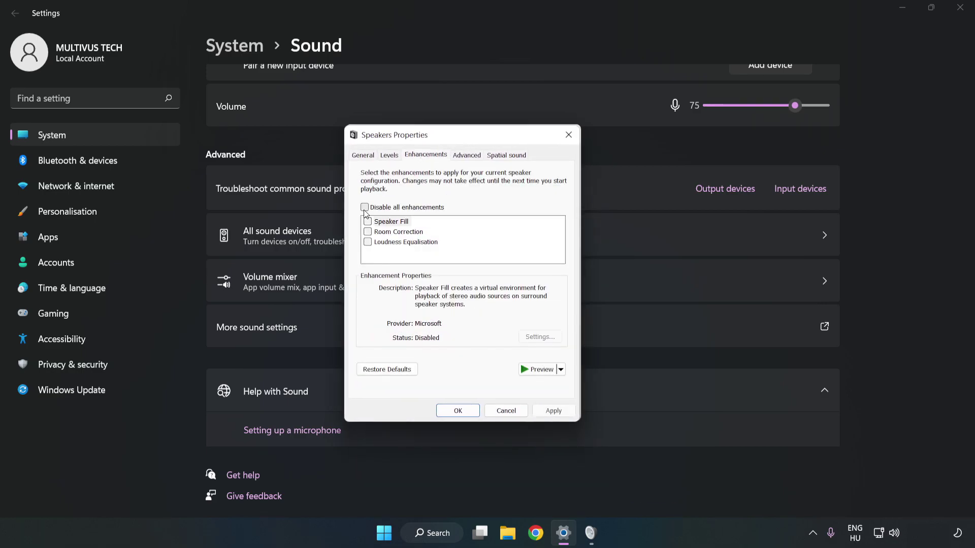
click(365, 208)
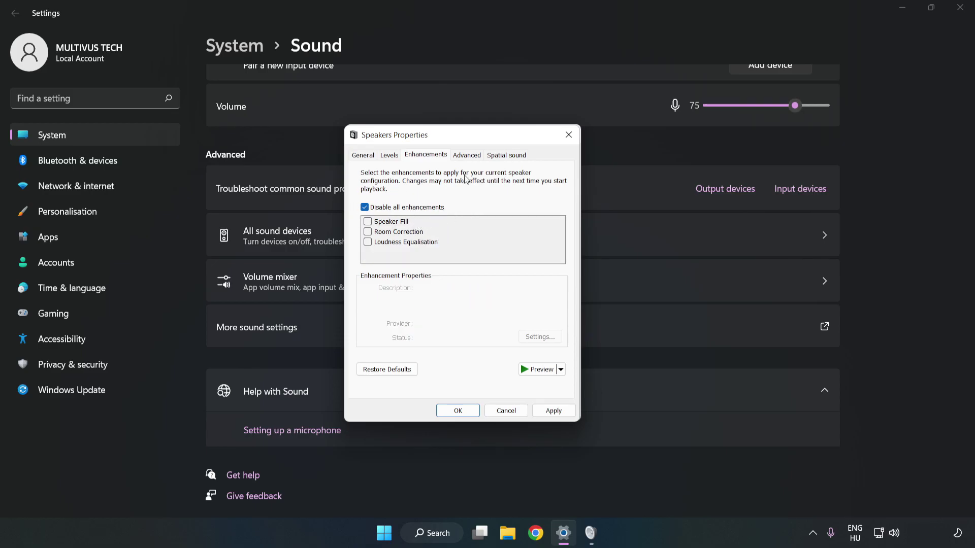
Set the default format to 16 bit, 48000 Hz (DVD Quality), apply, and close the sound dialogs.
click(467, 158)
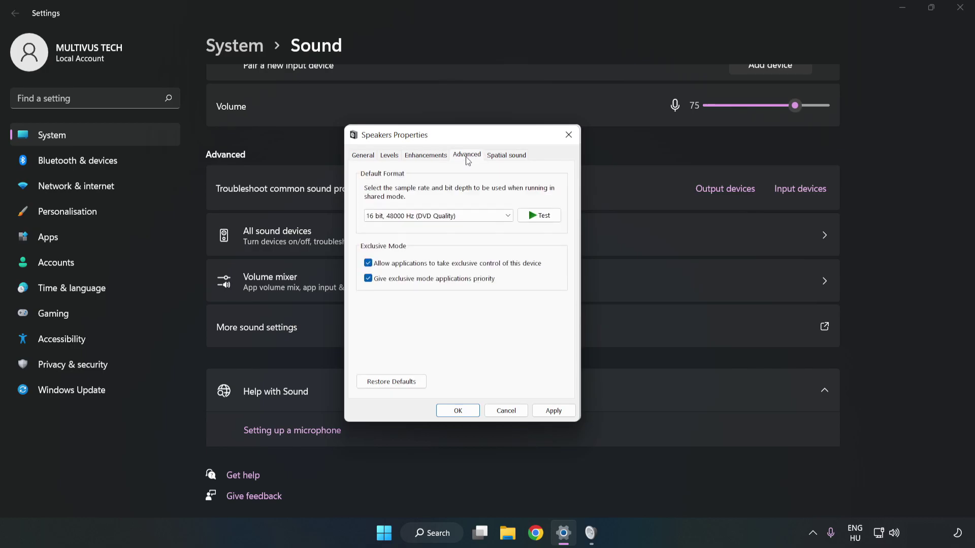
click(469, 217)
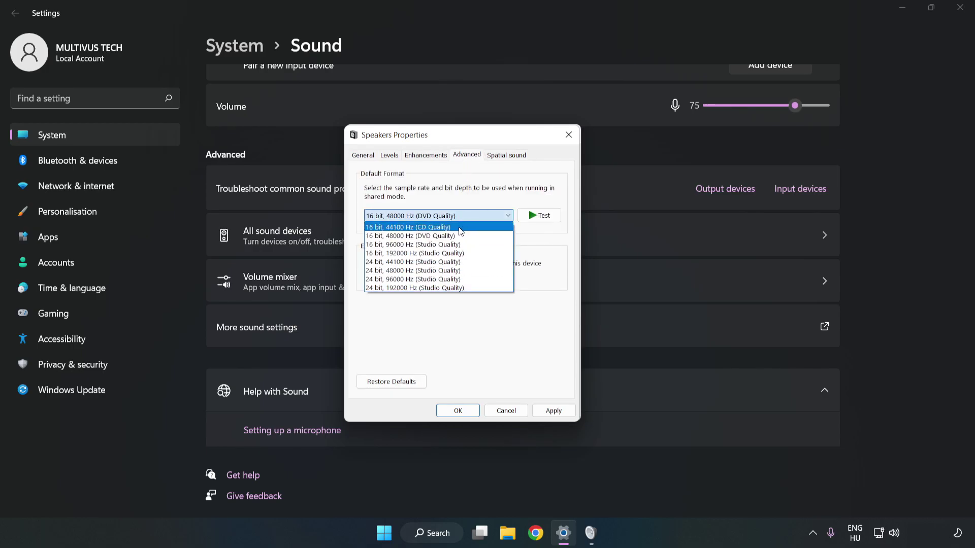
click(455, 236)
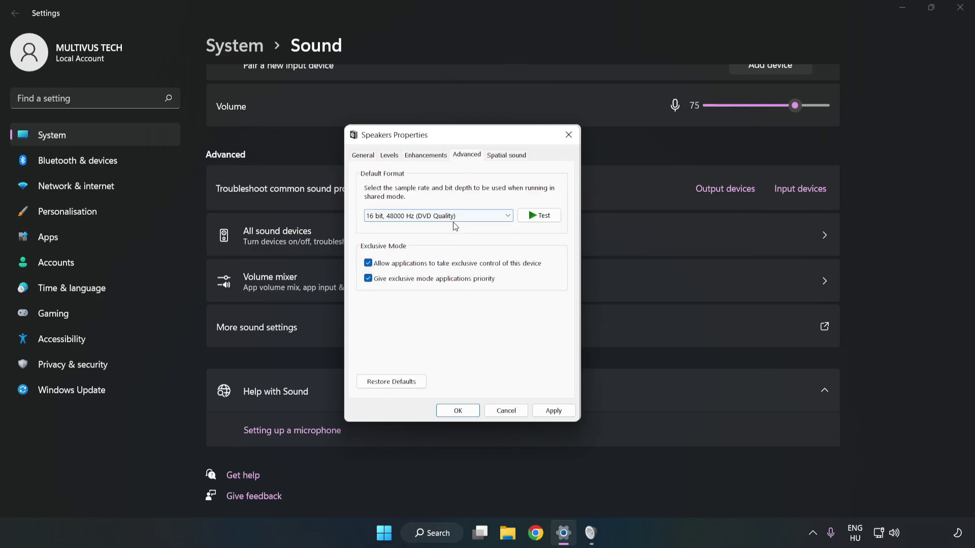
click(555, 412)
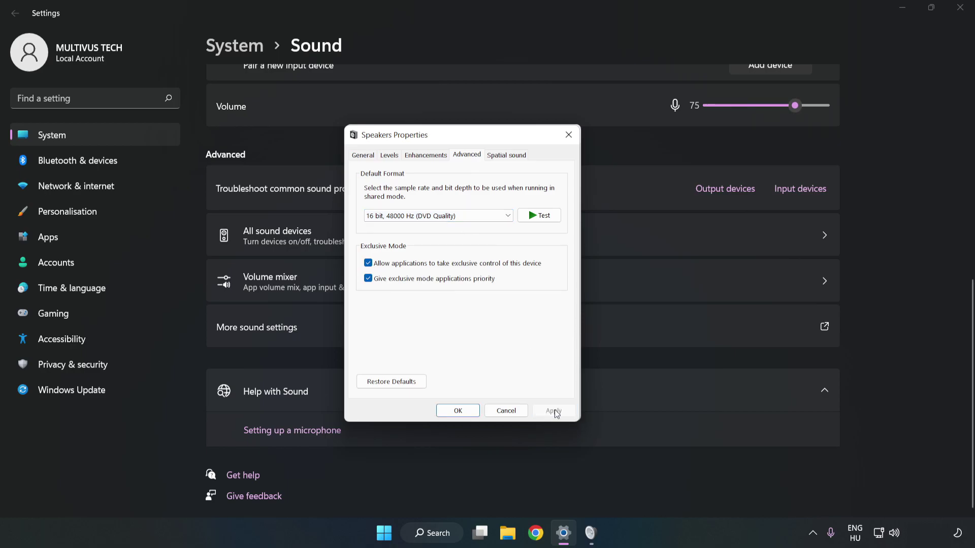
click(458, 411)
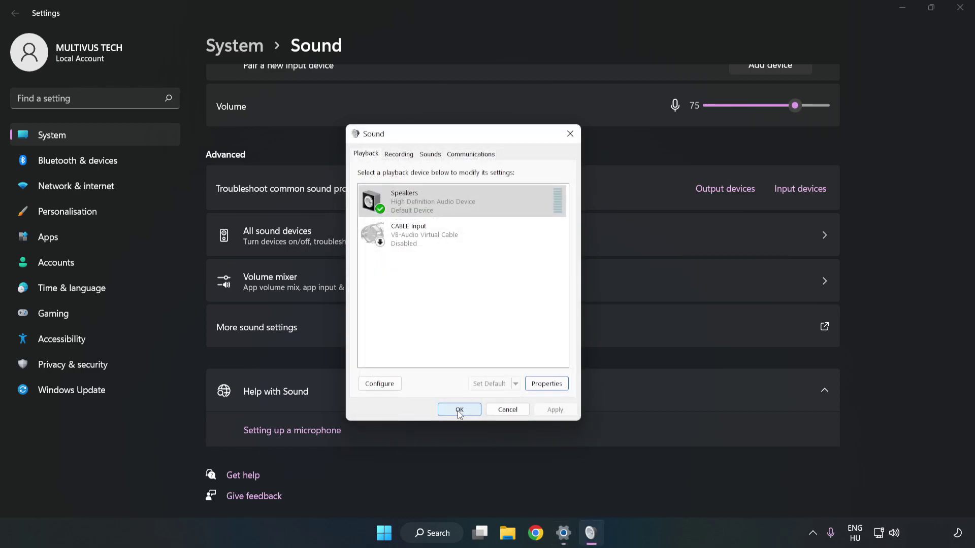
click(458, 409)
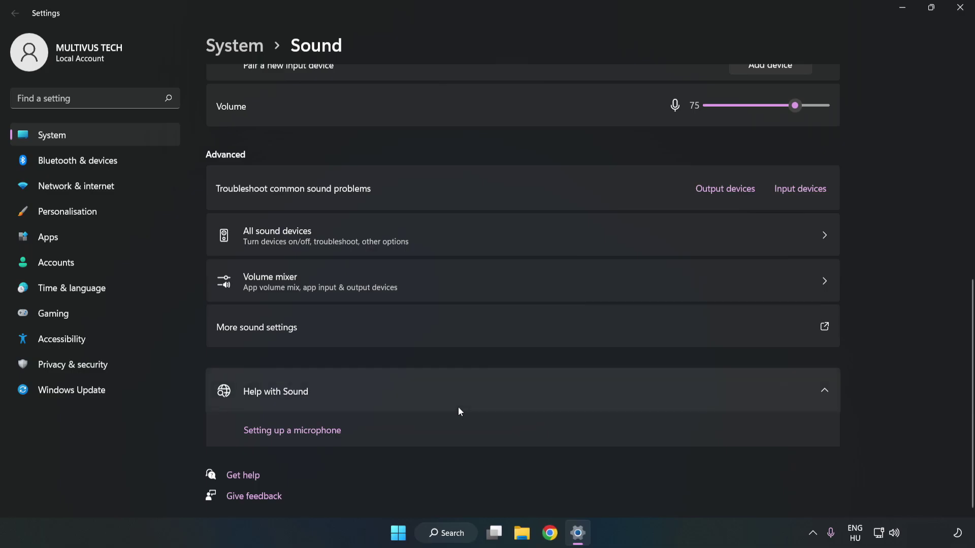
Close Settings and bring up the Start menu's power options to restart.
click(953, 11)
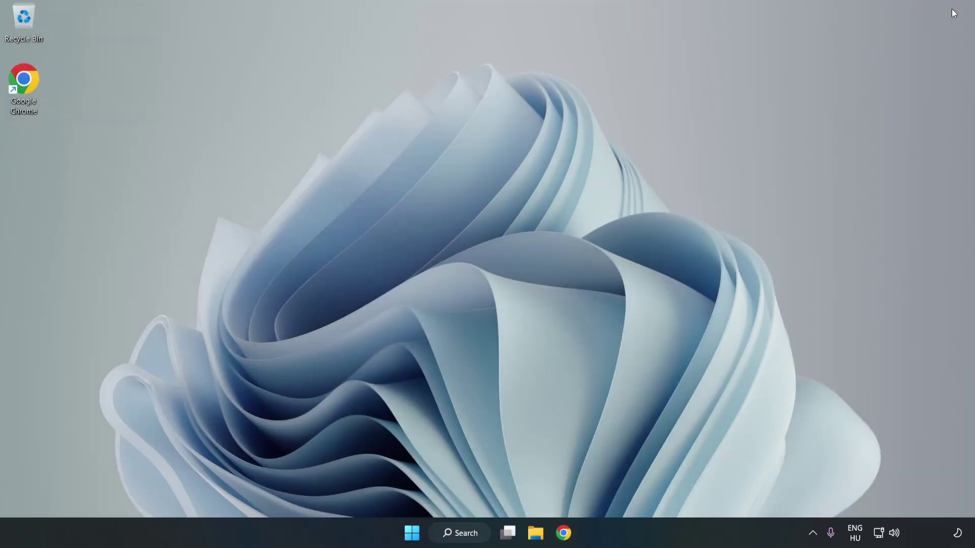
click(411, 533)
click(649, 490)
Search for Device Manager (typed 'device magener') and launch it from the results.
click(478, 534)
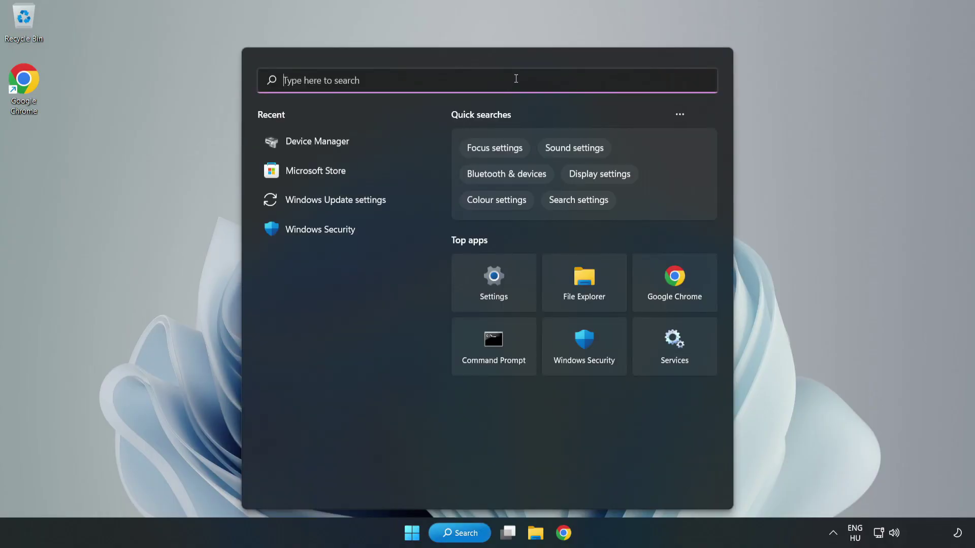
text(device mag)
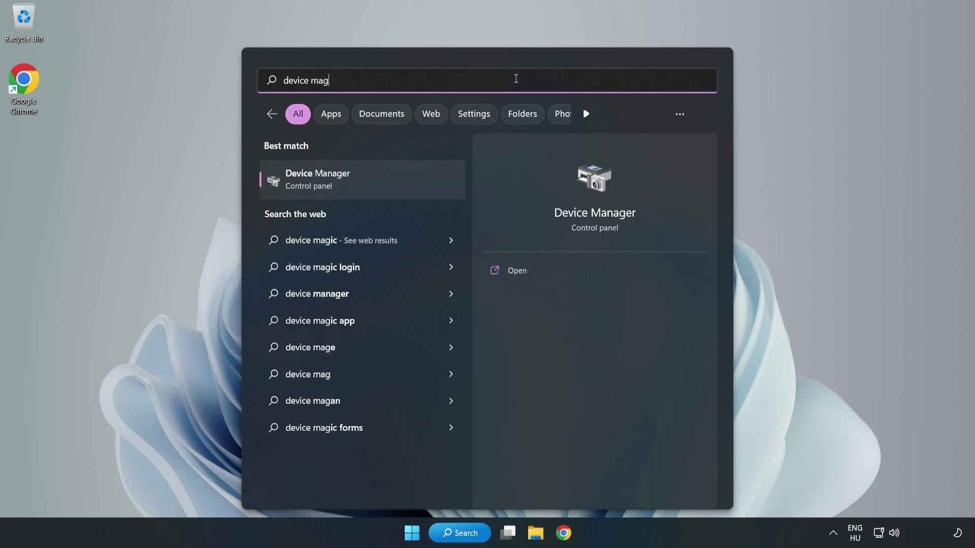
text(ener)
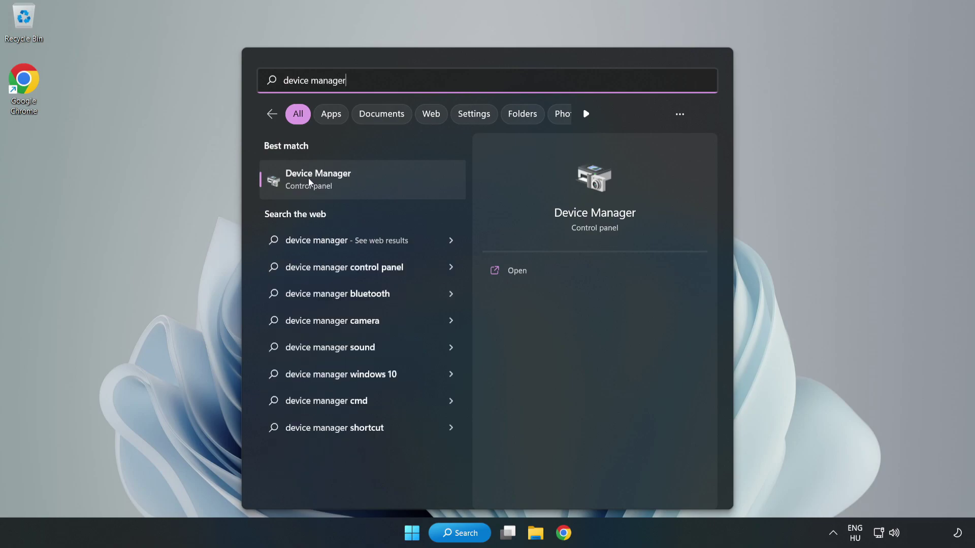
click(378, 179)
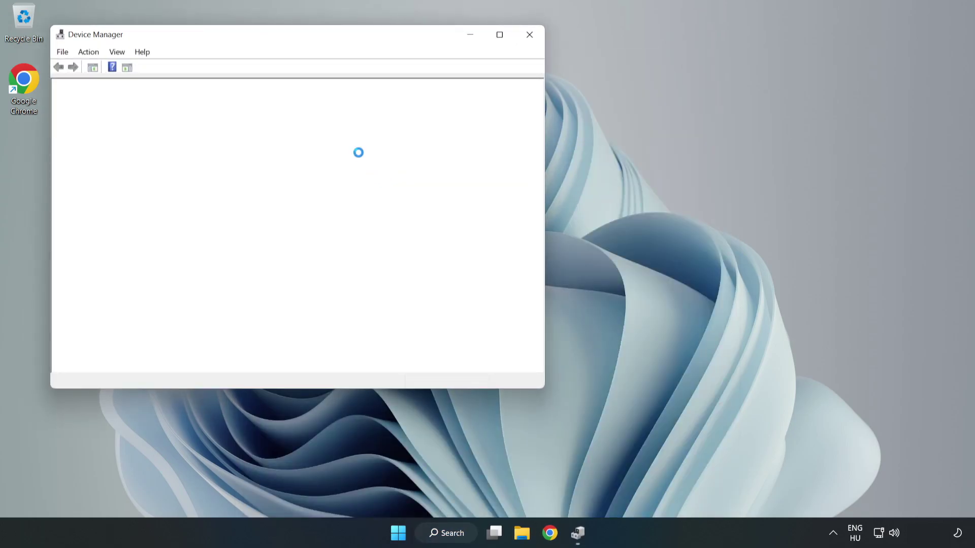
Expand Sound, video and game controllers and bring up the actions for High Definition Audio Device.
drag(264, 34, 439, 74)
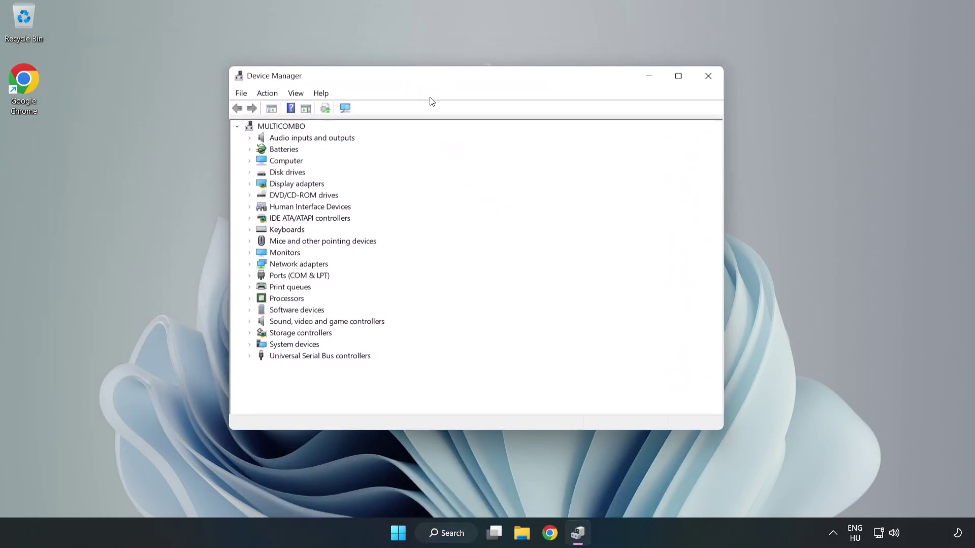
click(276, 325)
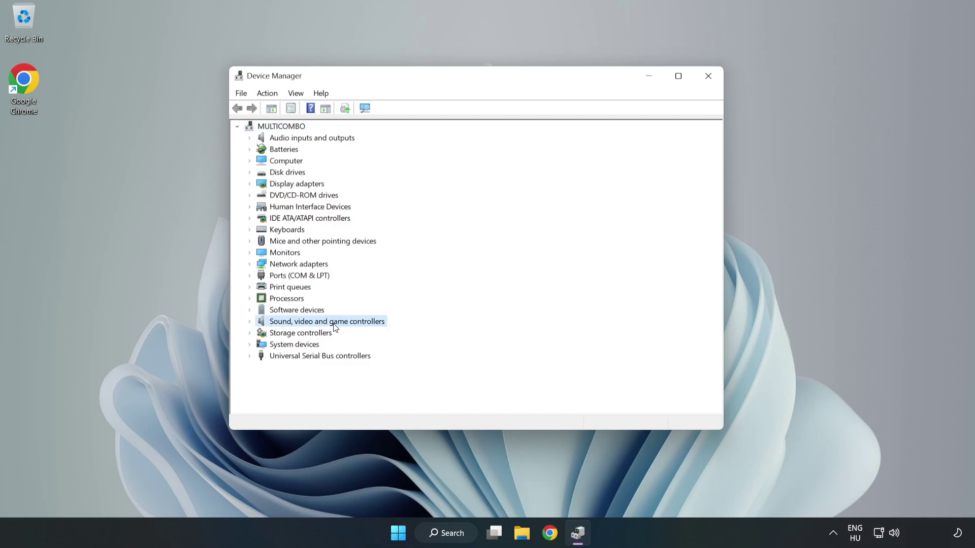
click(249, 322)
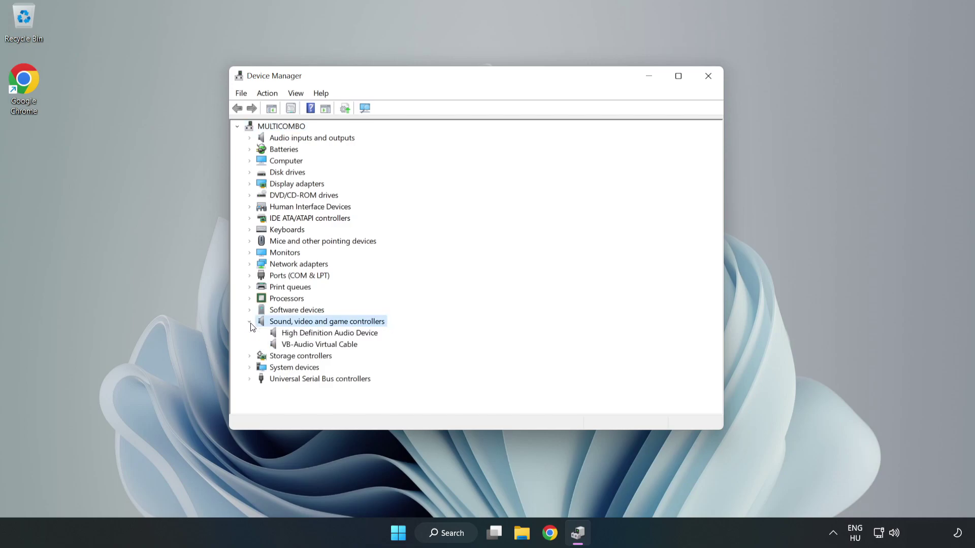
click(300, 335)
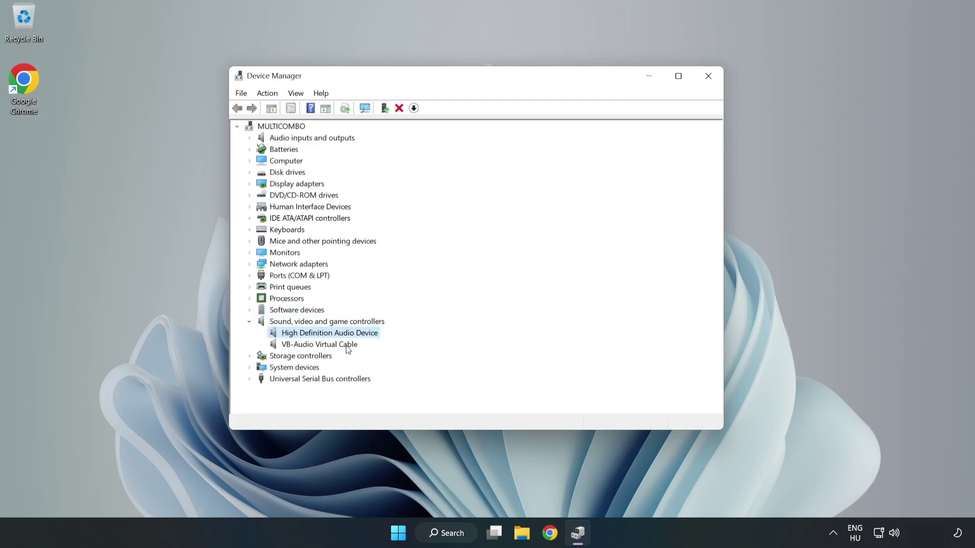
right_click(361, 333)
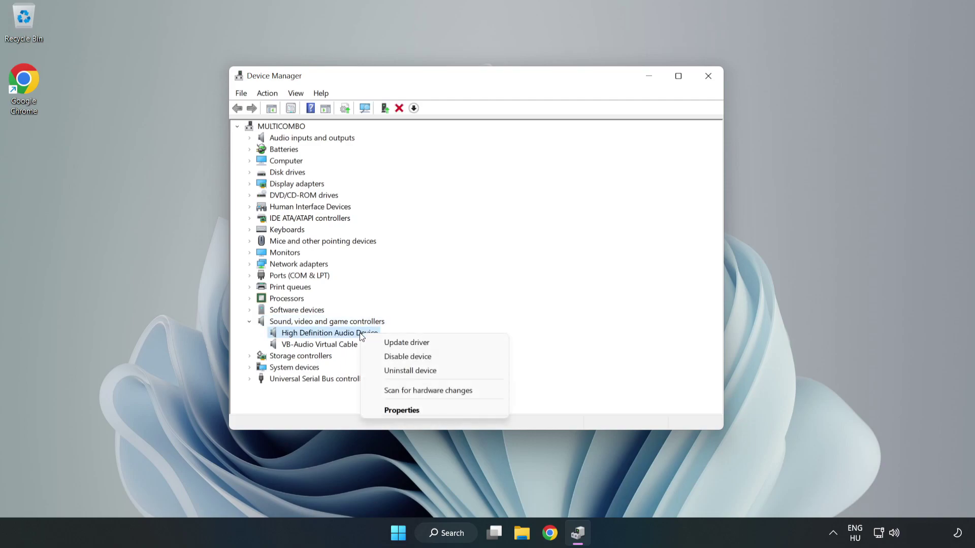
Reinstall the High Definition Audio Device driver from drivers on this computer, accepting the compatibility warning.
click(442, 342)
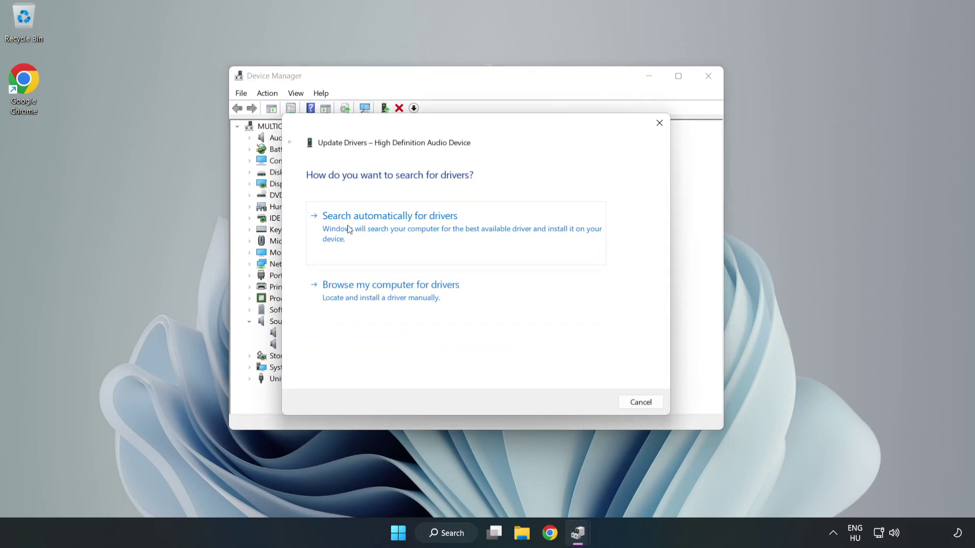
click(426, 298)
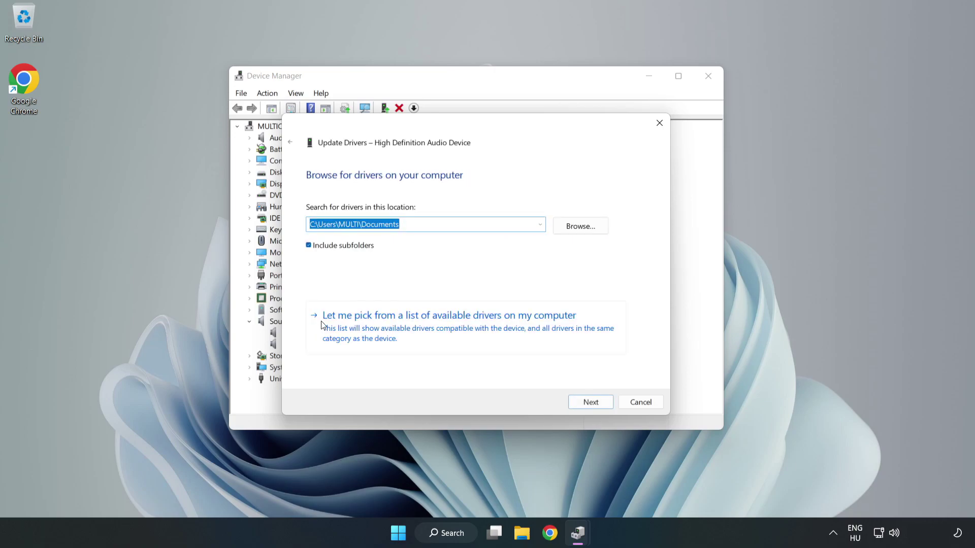
click(508, 334)
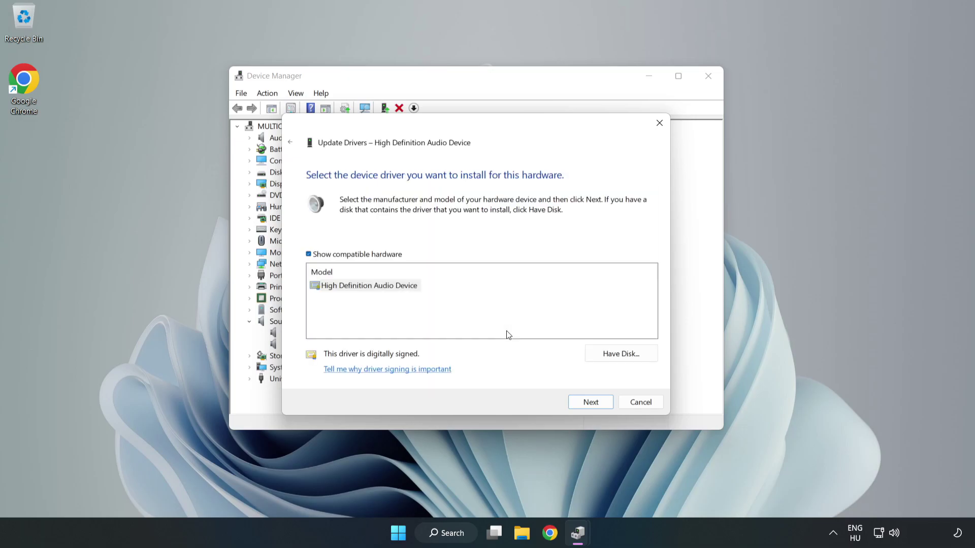
click(326, 288)
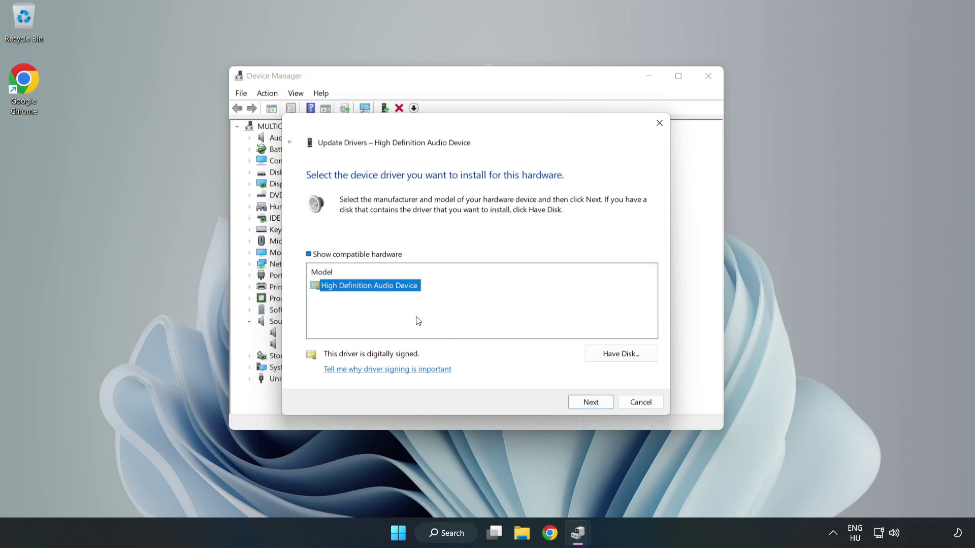
click(591, 404)
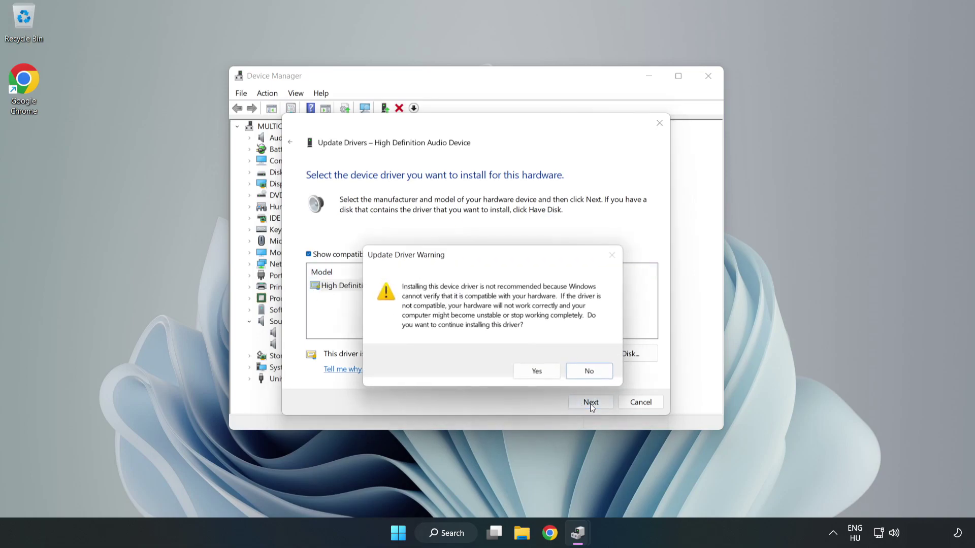
click(541, 373)
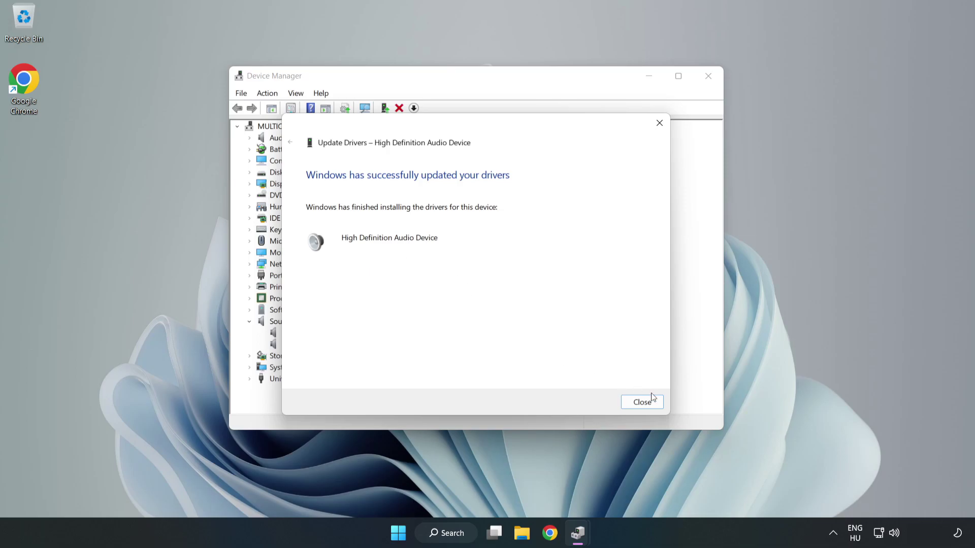
Close the finished driver update wizard and Device Manager, then restart the computer.
click(641, 402)
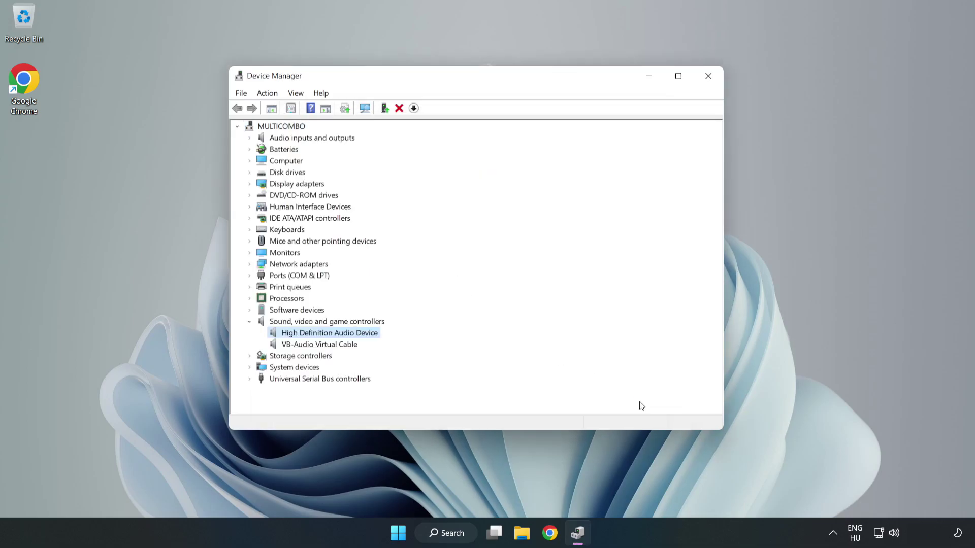
click(707, 77)
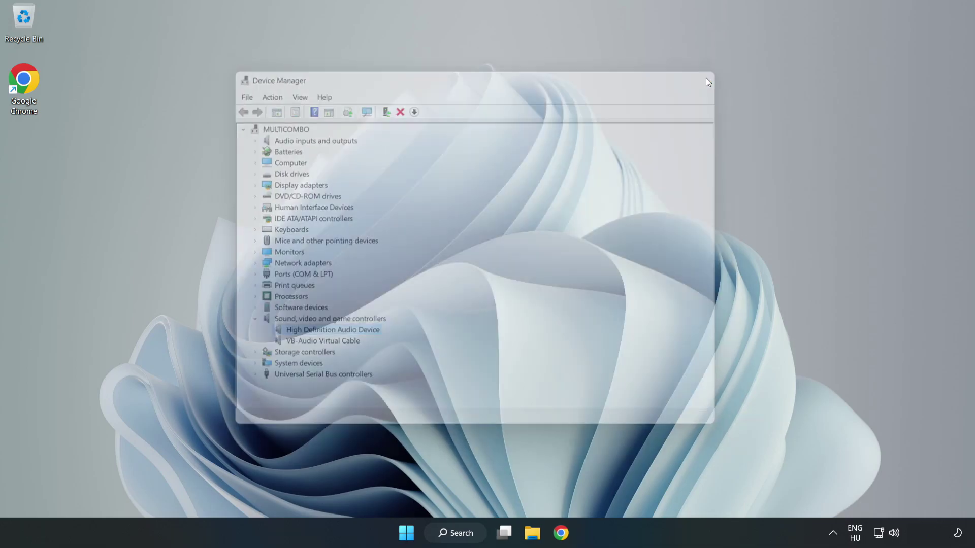
click(412, 531)
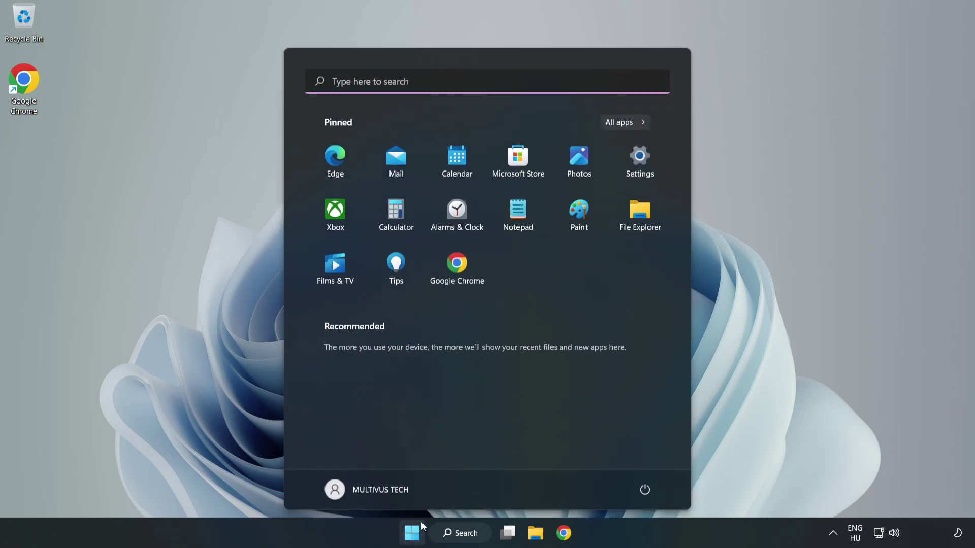
click(643, 488)
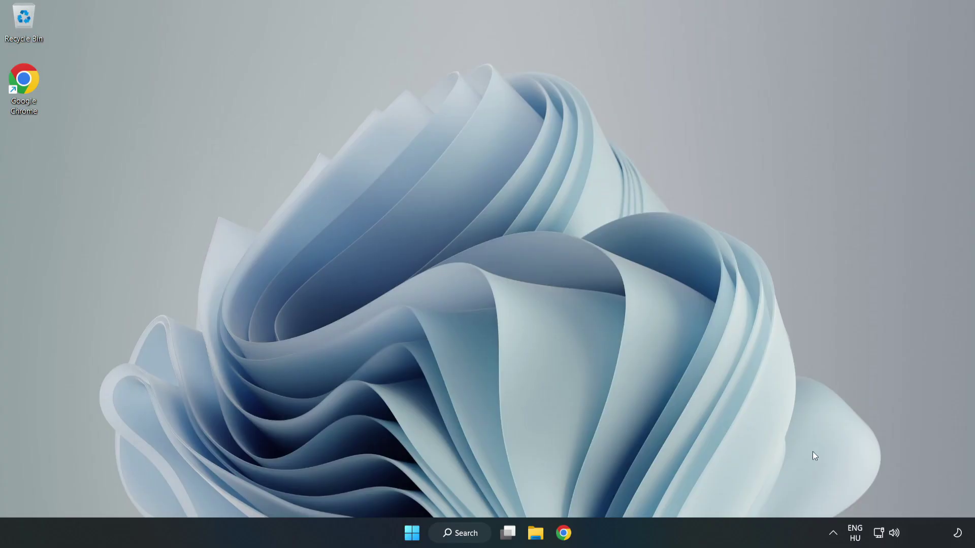
Start the Playing Audio troubleshooter via Troubleshoot sound problems on the taskbar volume icon.
right_click(896, 534)
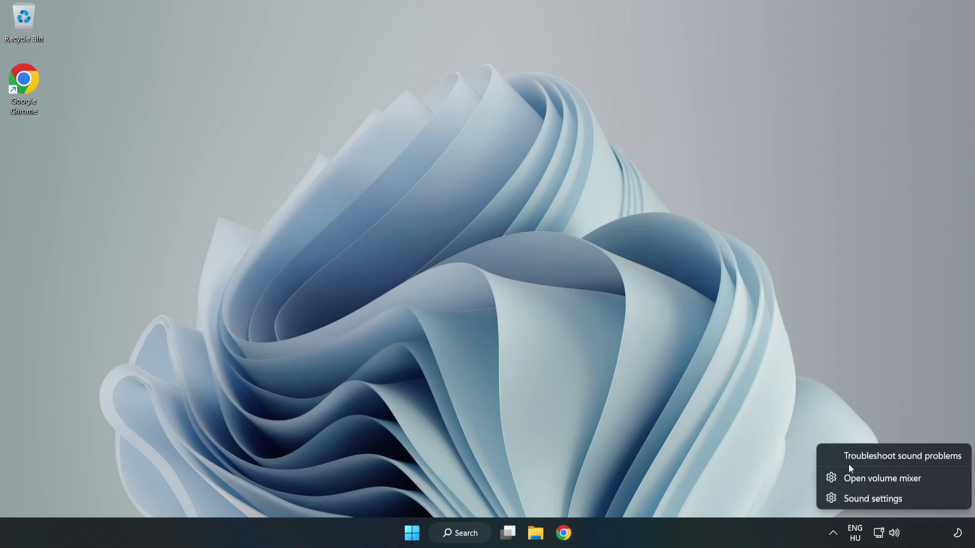
click(880, 456)
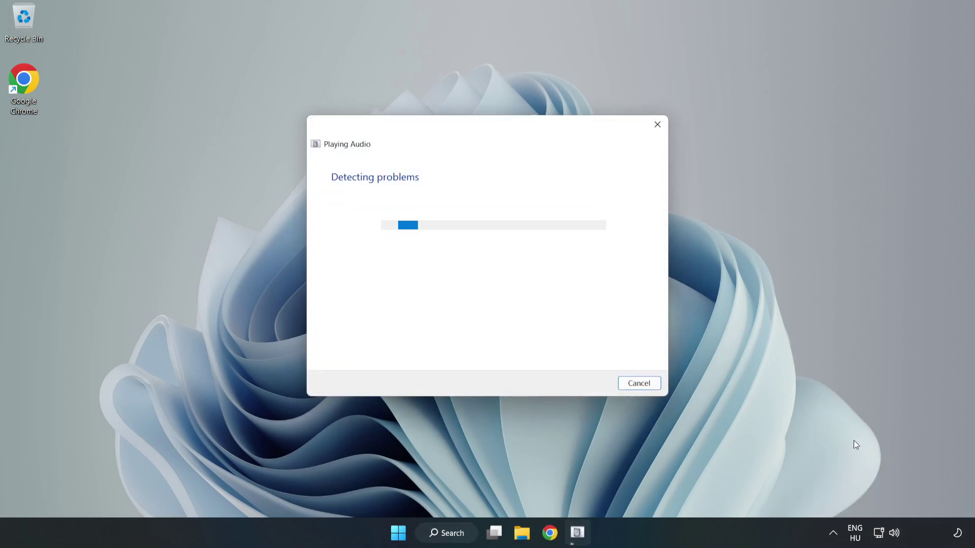